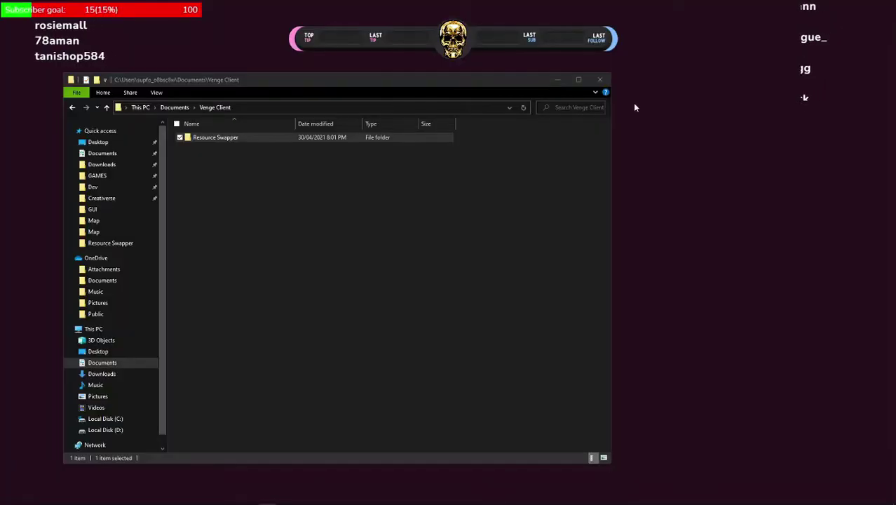
- Launch the Venge client, enable the Venge.io Mod option in its client settings, and exit the game
left_click(324, 215)
left_click_drag(271, 81, 303, 65)
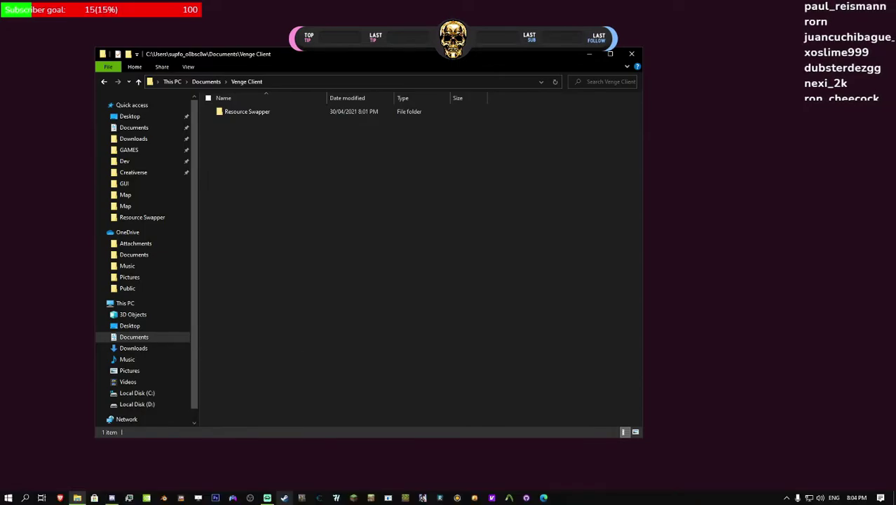
left_click(491, 497)
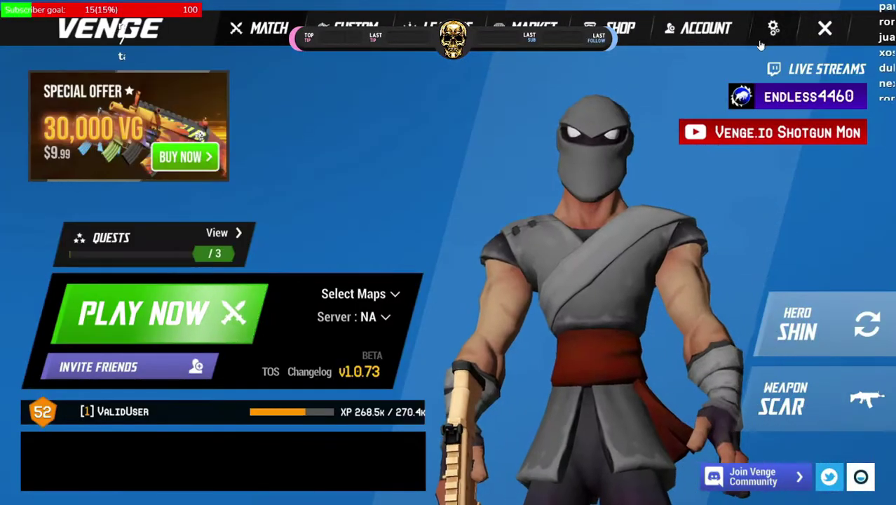
left_click(773, 28)
left_click(171, 274)
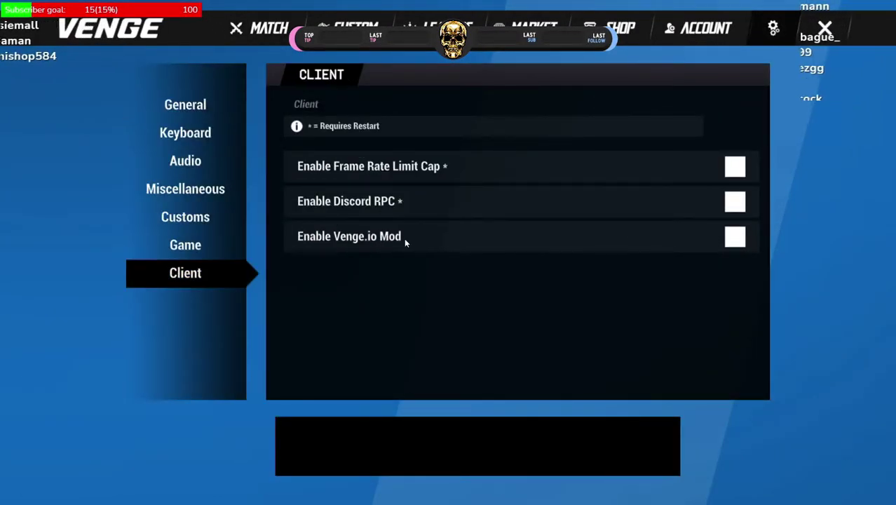
left_click(735, 237)
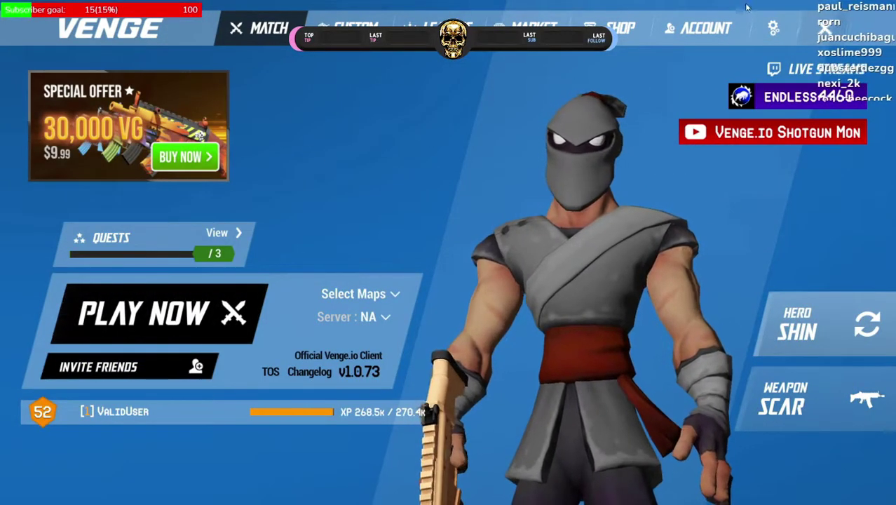
left_click(823, 31)
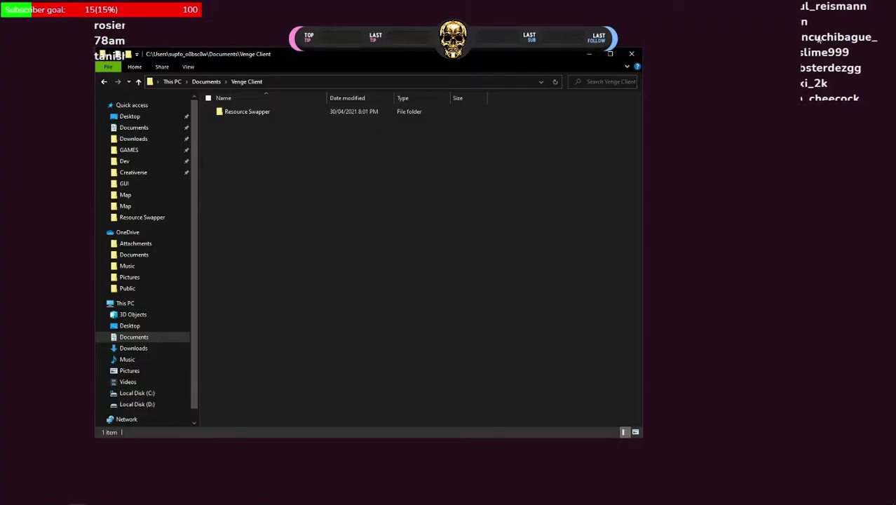
- Open the Resource Swapper folder inside the Venge Client folder in Documents
left_click(206, 81)
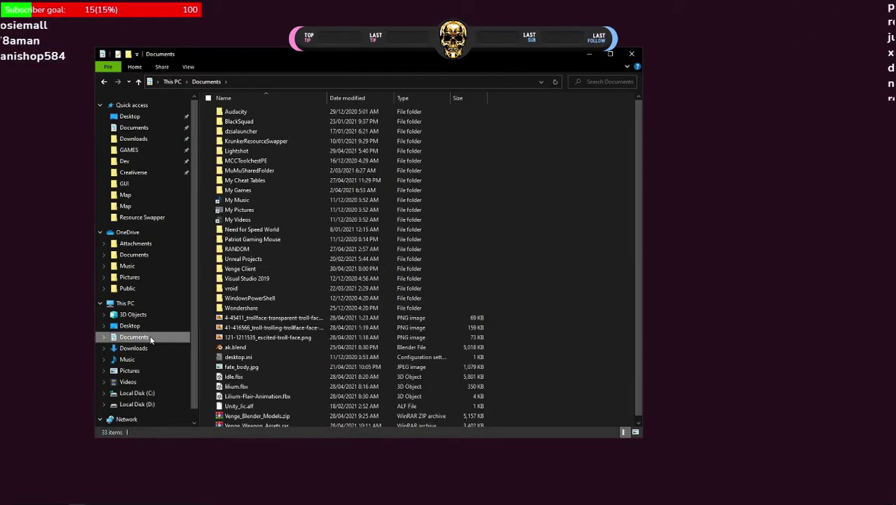
double_click(264, 272)
double_click(257, 114)
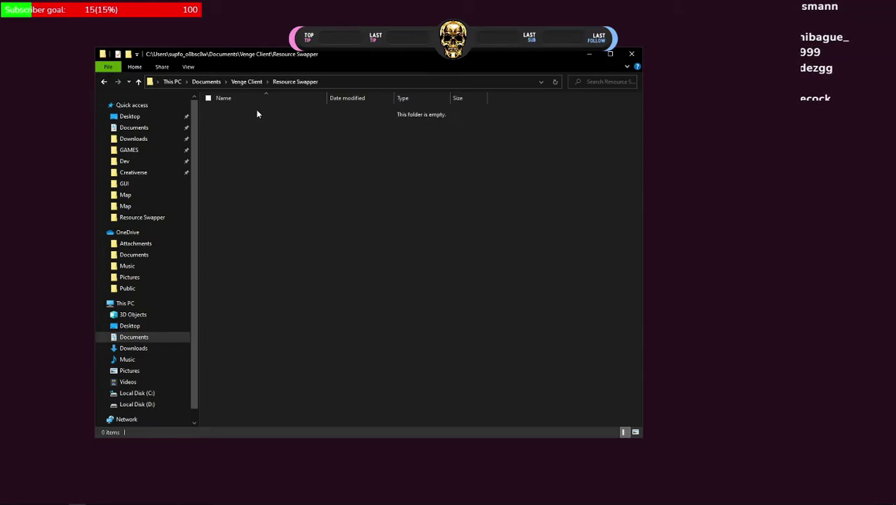
left_click_drag(480, 309, 439, 262)
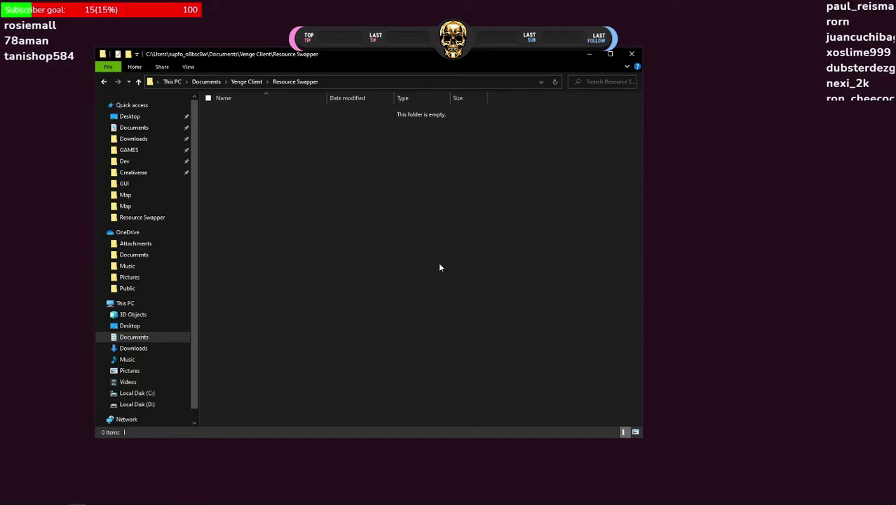
left_click_drag(257, 132, 504, 317)
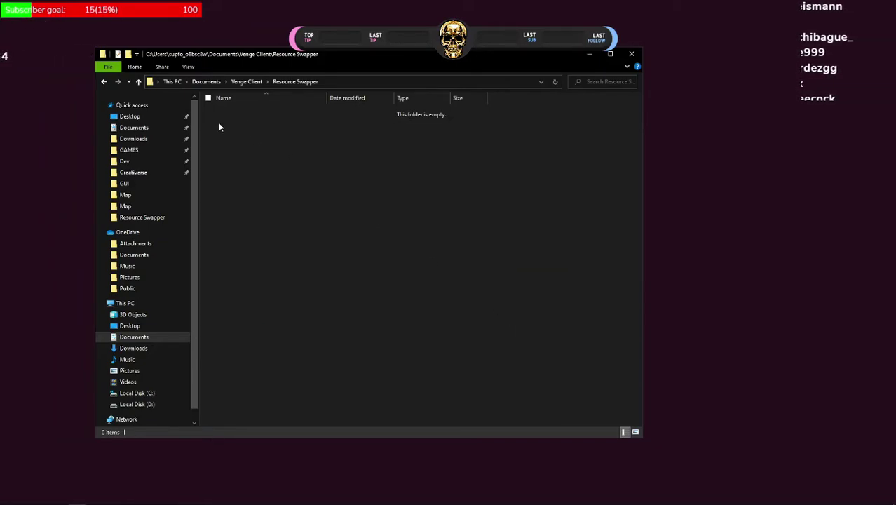
left_click_drag(240, 176, 385, 311)
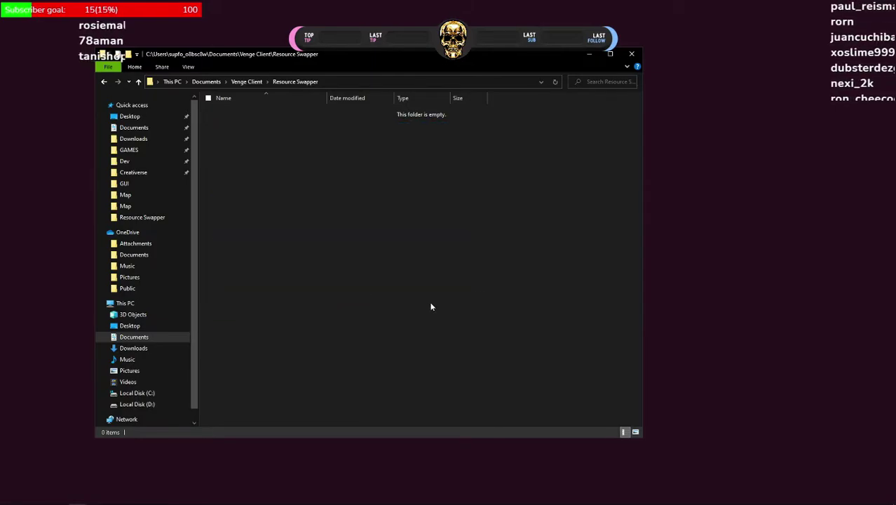
- Switch to Discord and open the ValidSystem GitHub repository link posted in the venge-mods channel
key("alt+Tab")
left_click(549, 276)
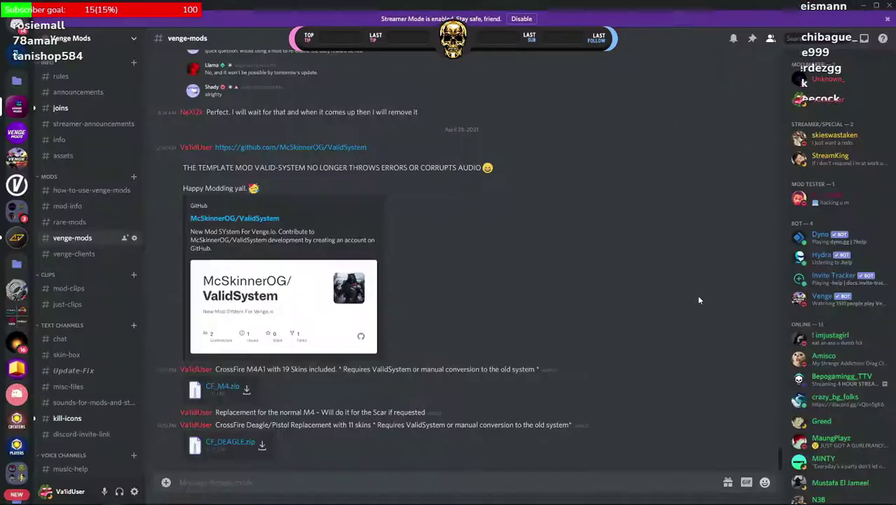
right_click(12, 109)
left_click(556, 244)
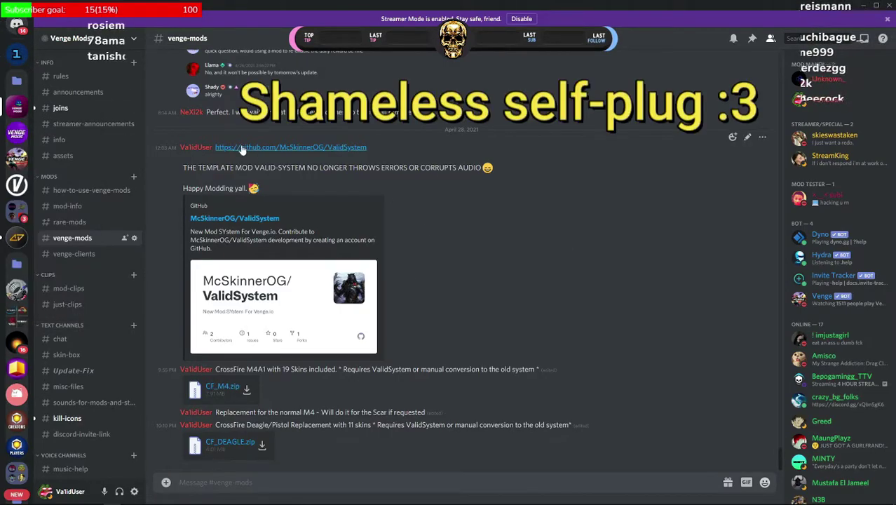
mouse_move(444, 225)
left_mouse_down()
mouse_move(364, 160)
mouse_move(365, 183)
mouse_move(438, 208)
left_mouse_up()
left_click(439, 208)
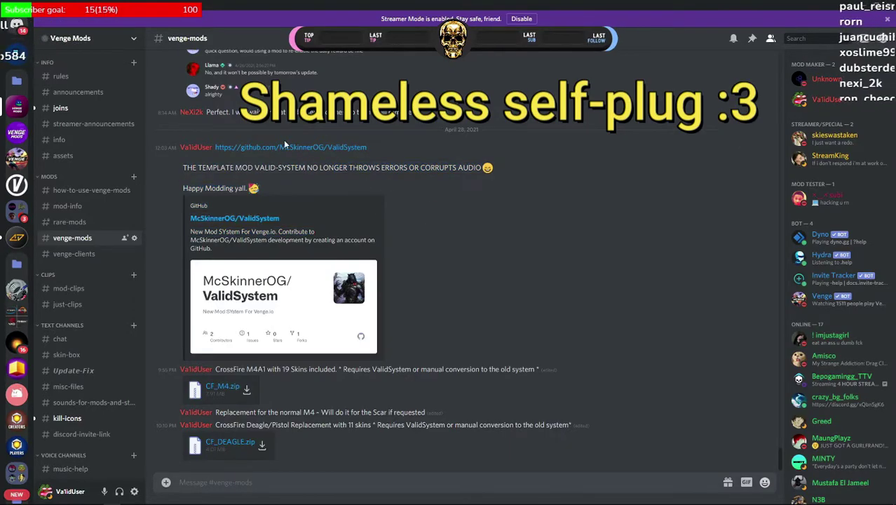
left_click(289, 148)
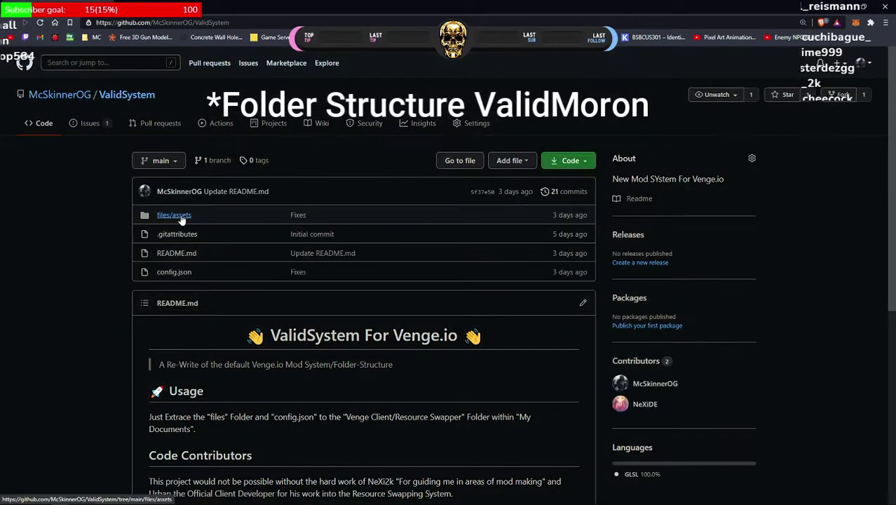
- View the repository's files/assets folder, and download the whole repository to the Desktop as ValidSystem-main.zip
left_click(176, 215)
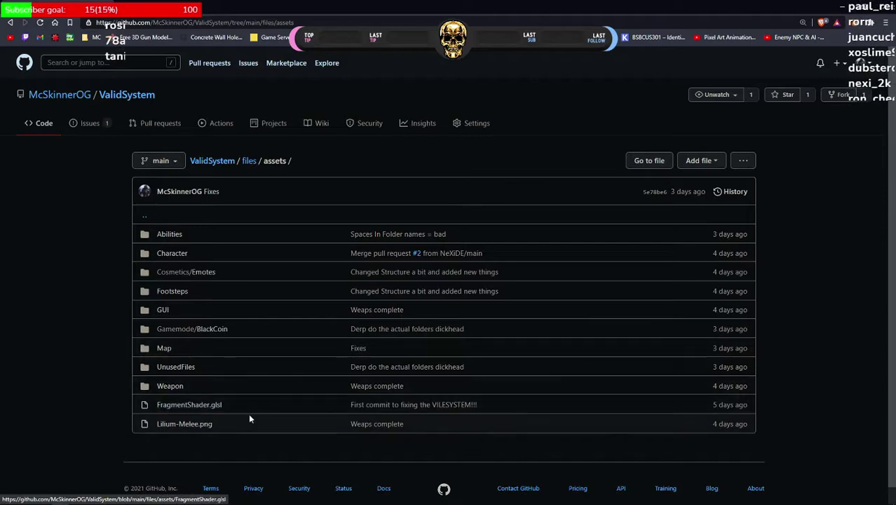
left_click(151, 97)
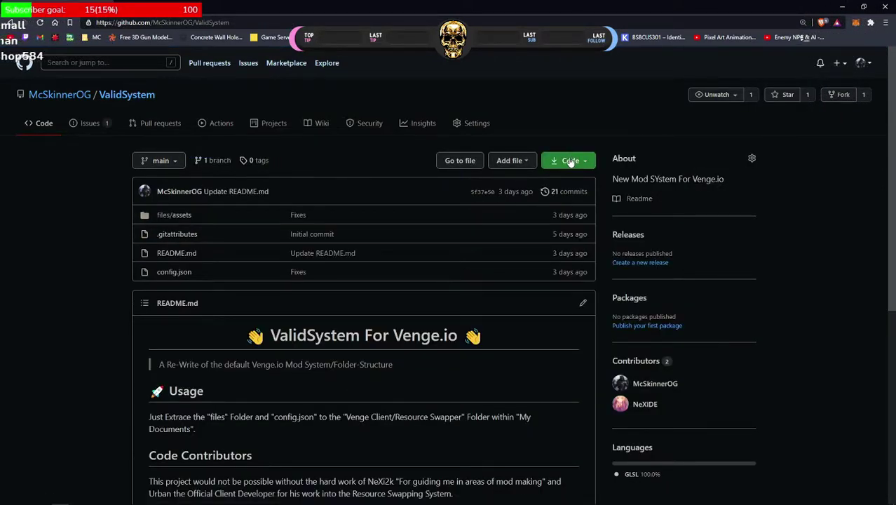
left_click(570, 161)
left_click(454, 291)
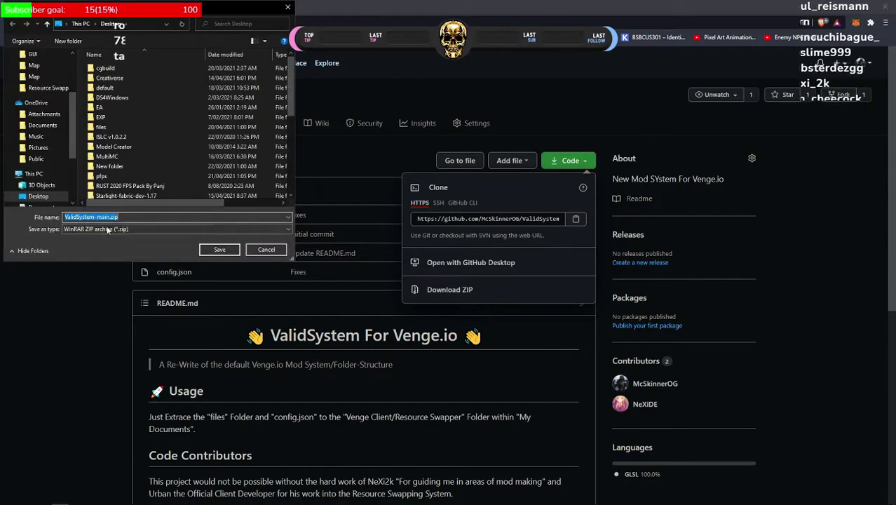
left_click(219, 249)
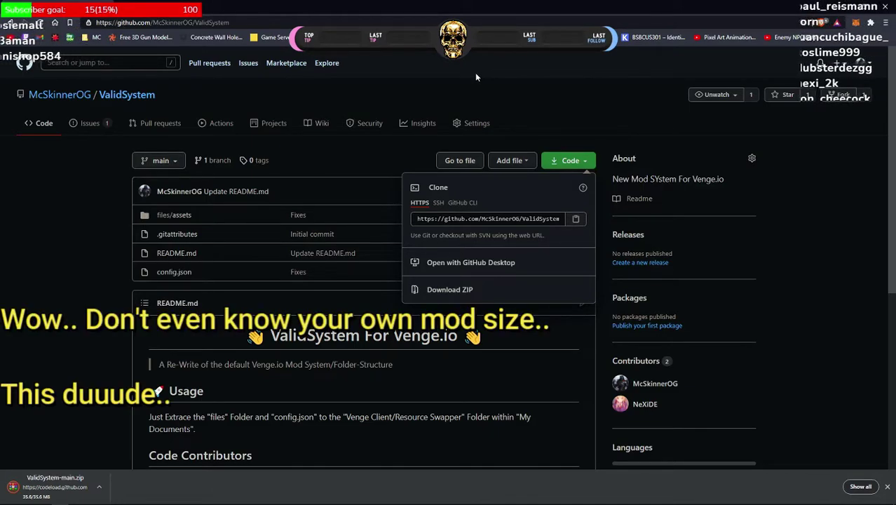
- Shrink the browser window and place it beside the empty Resource Swapper folder window
left_click(561, 77)
left_click_drag(433, 3, 766, 58)
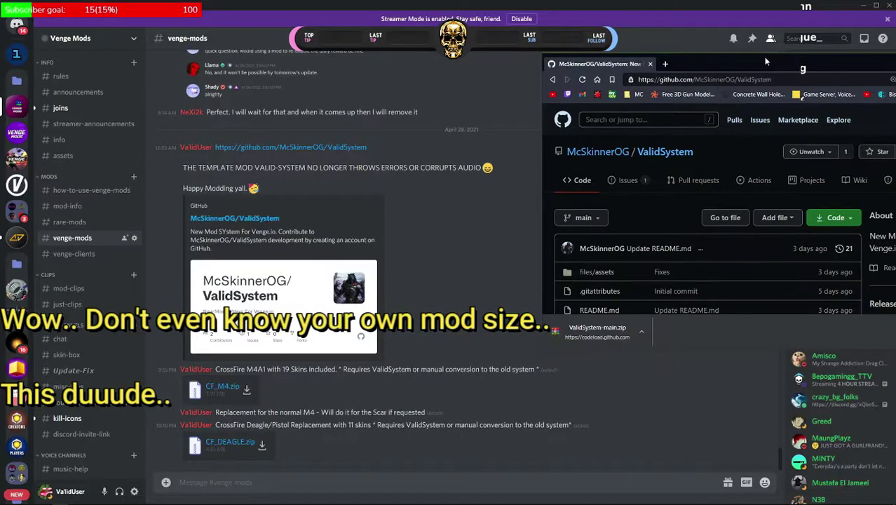
left_click_drag(677, 64, 410, 72)
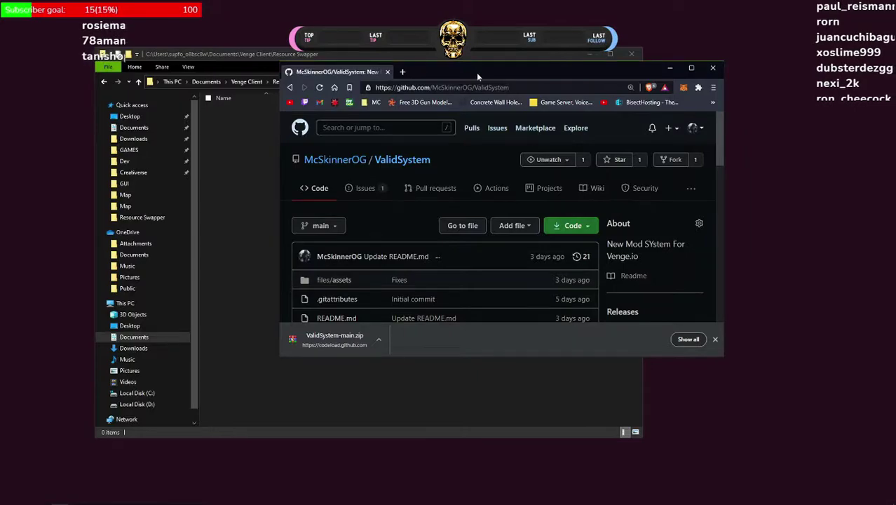
left_click_drag(476, 73, 709, 66)
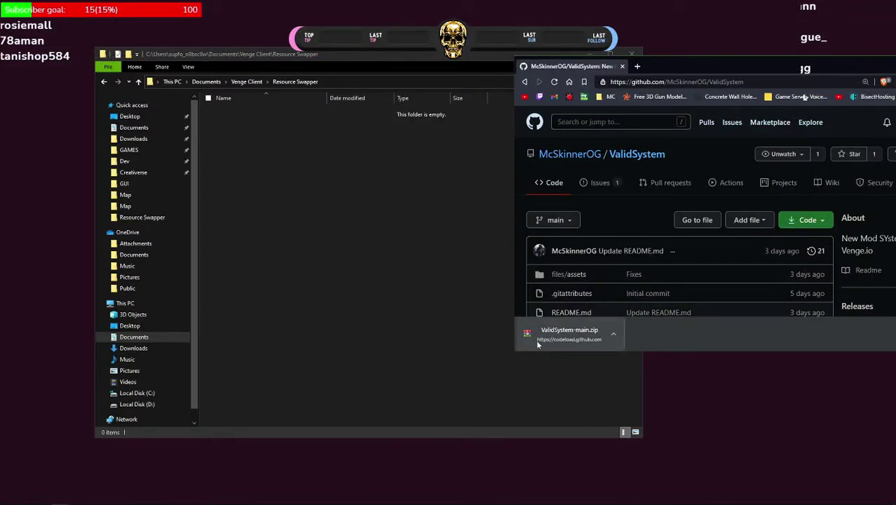
- Extract the files folder and config.json from the downloaded ValidSystem-main.zip into the Resource Swapper folder
left_click(572, 331)
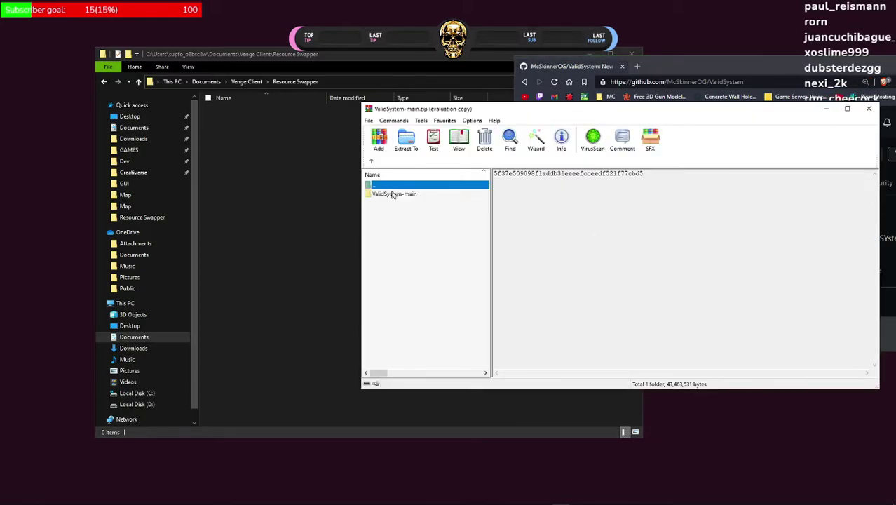
left_click(692, 213)
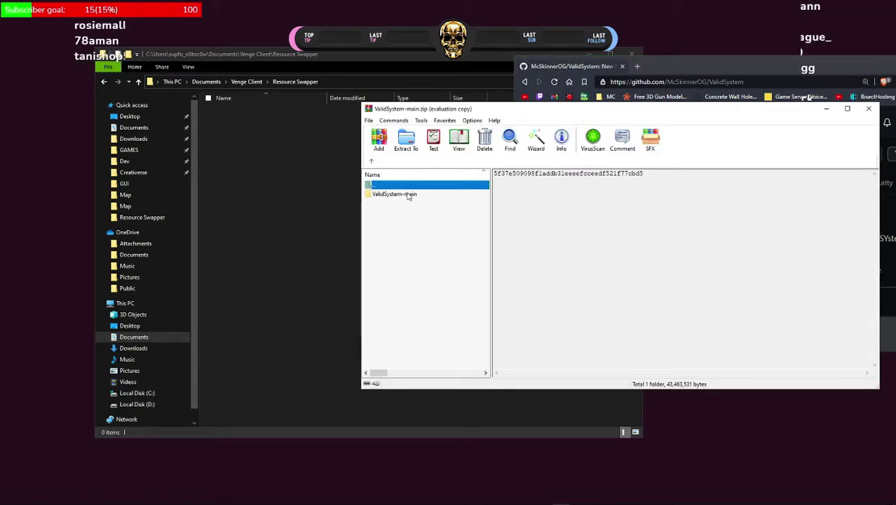
double_click(405, 194)
left_click(373, 195)
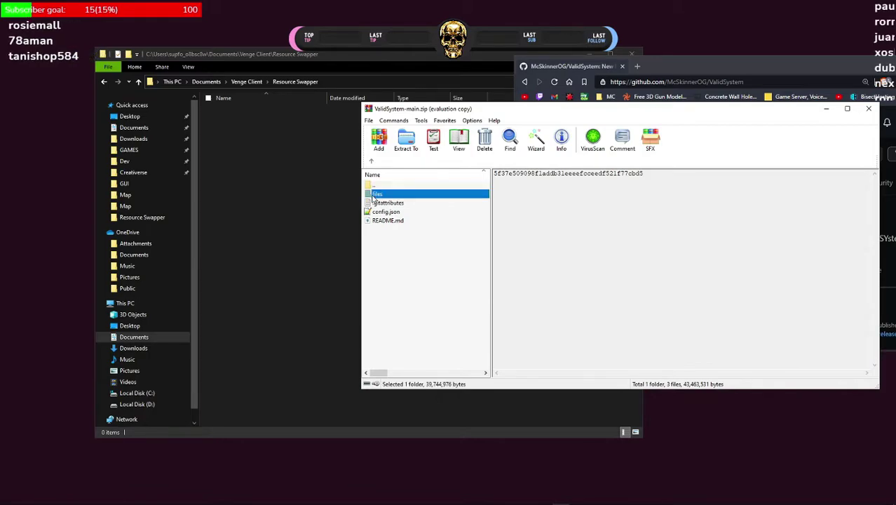
left_click(386, 212, "ctrl")
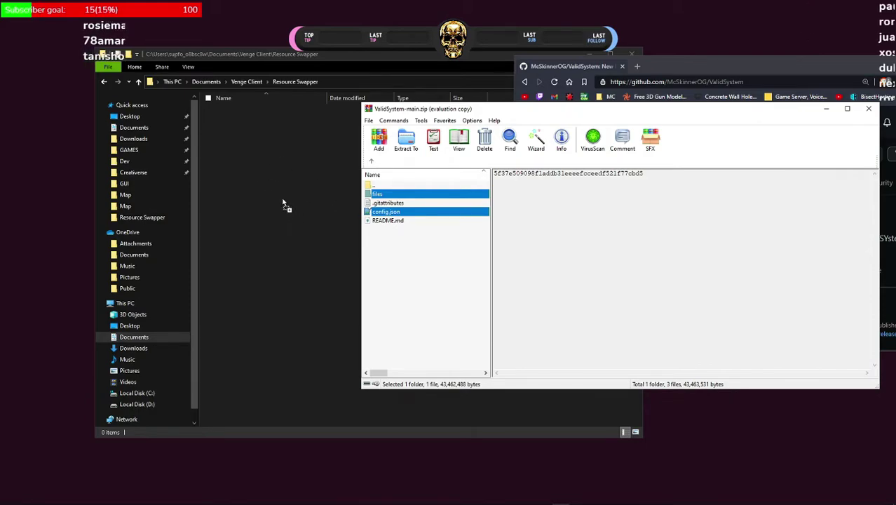
left_click_drag(284, 203, 304, 195)
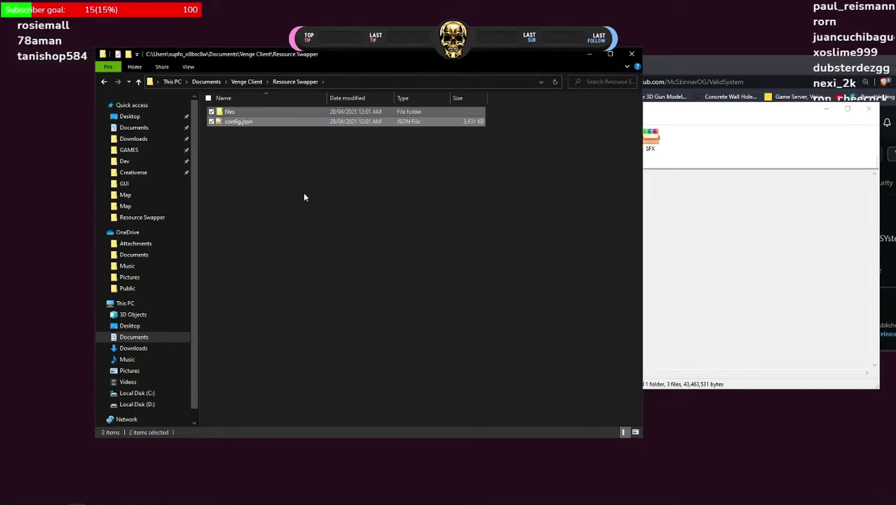
left_click(304, 195)
left_click_drag(362, 214, 274, 105)
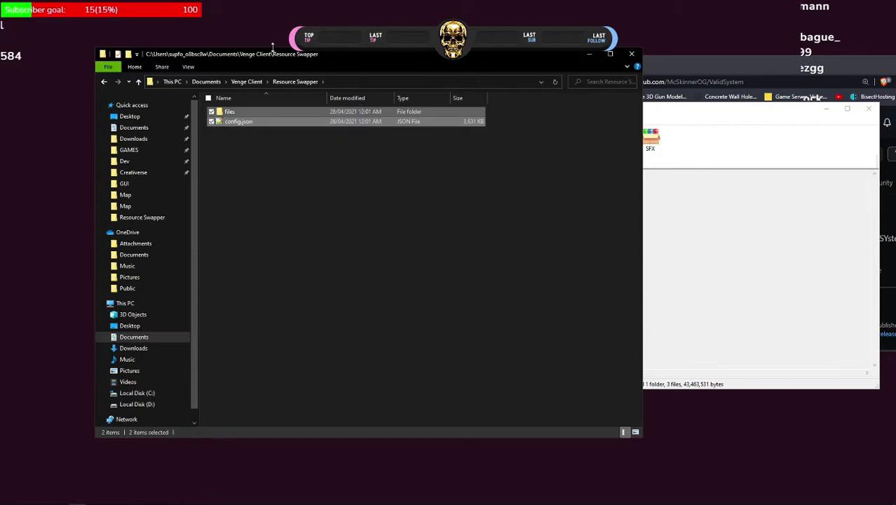
left_click(350, 206)
left_click(228, 122)
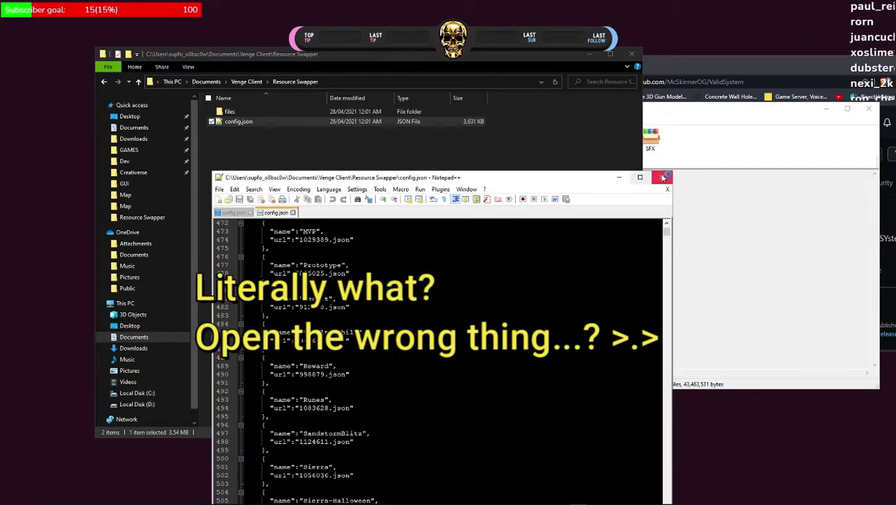
left_click(663, 178)
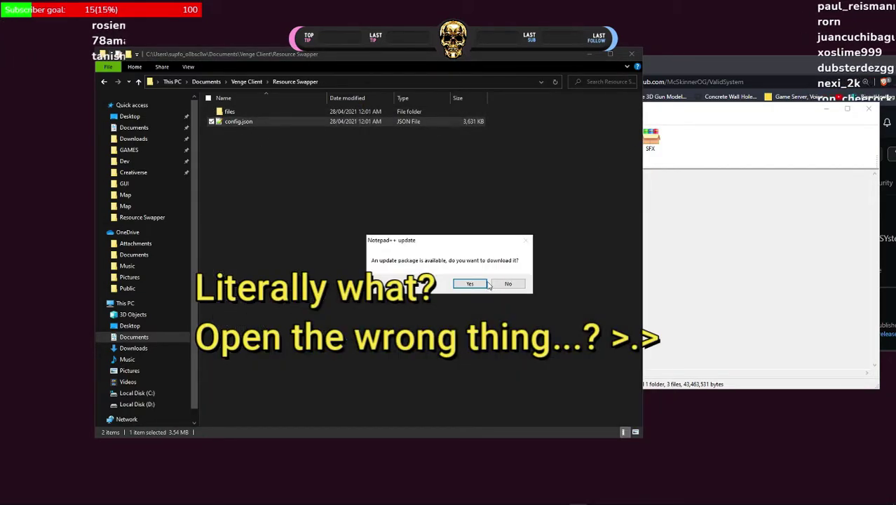
left_click(490, 284)
- Open the Weapon folder under files/assets in the Resource Swapper and look over its weapon subfolders
left_click(277, 112)
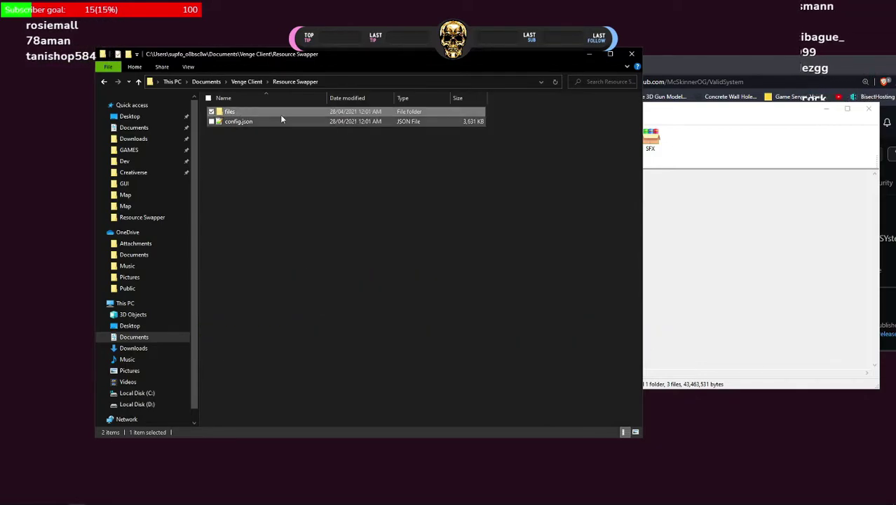
double_click(251, 112)
double_click(251, 111)
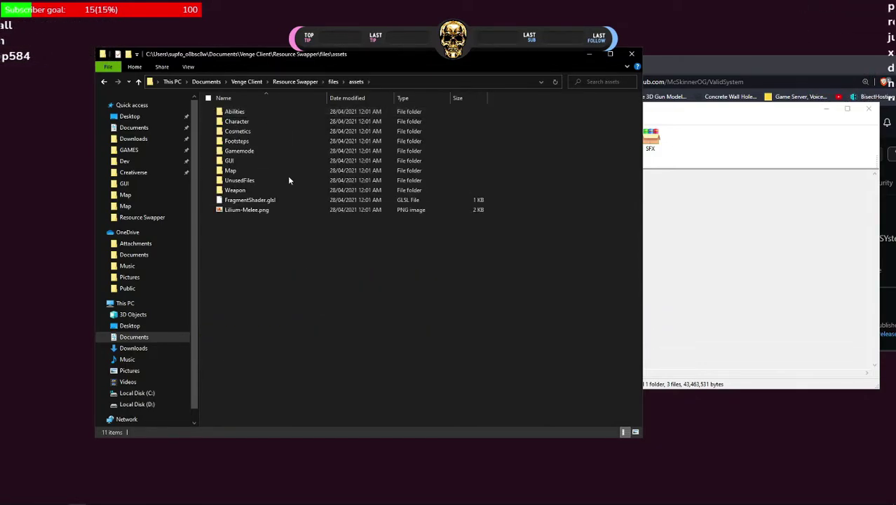
left_click(266, 121)
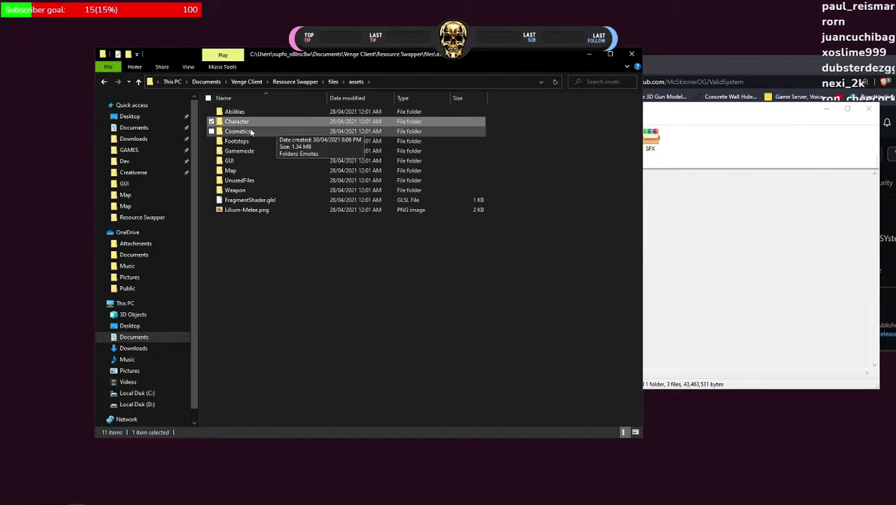
double_click(267, 190)
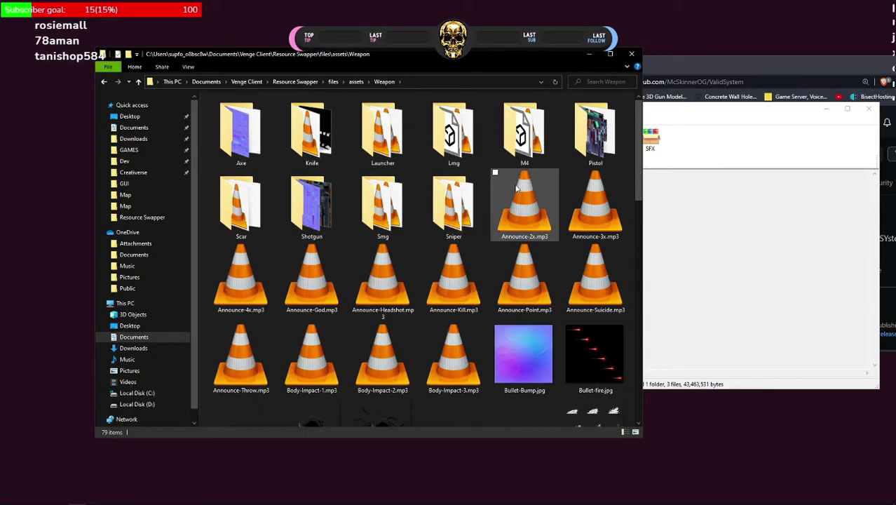
left_click(330, 221)
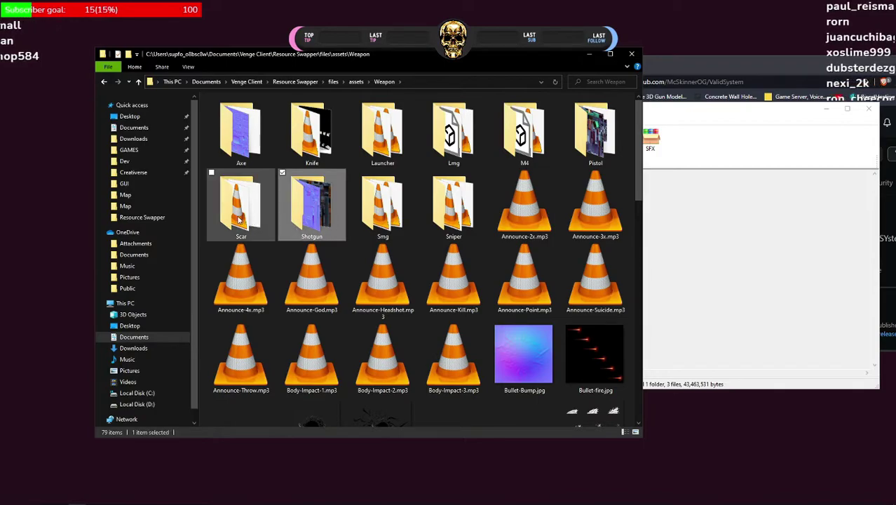
left_click(259, 214)
left_click(581, 138)
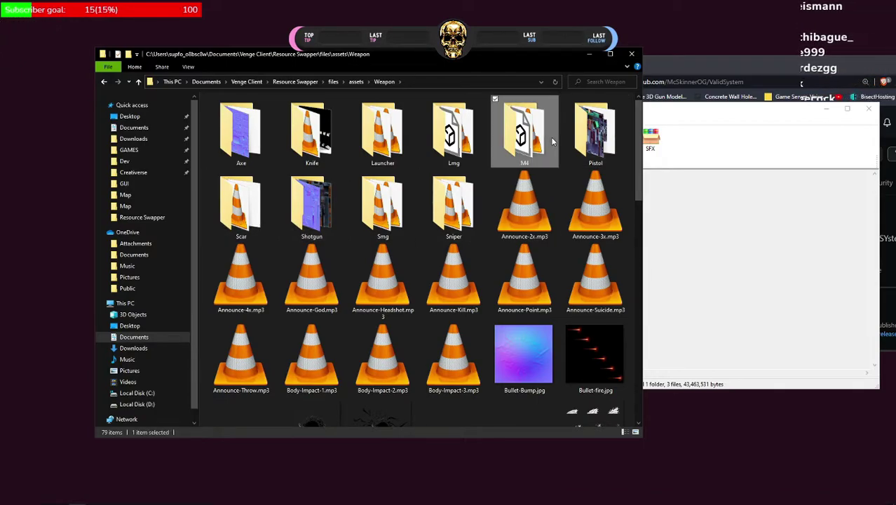
- Show the Scar weapon folder's files as large thumbnails and open Scar_Diffuse.jpg in paint.net
double_click(255, 199)
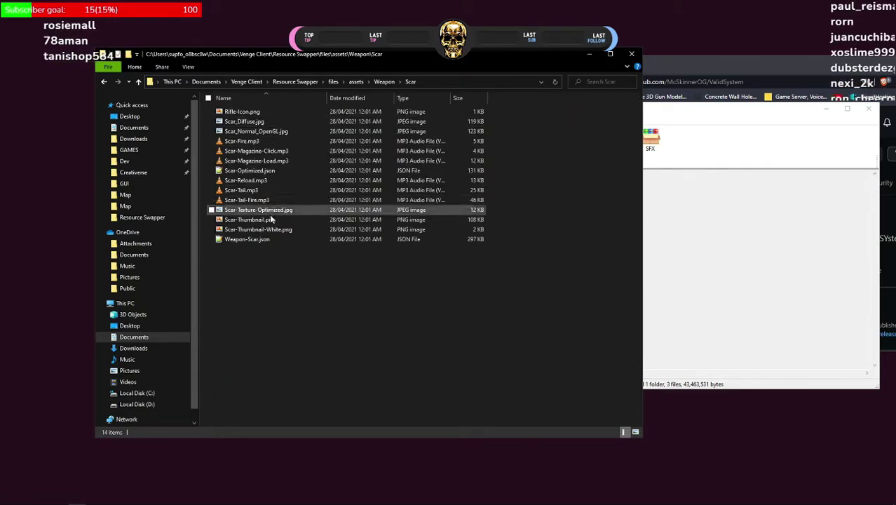
left_click(238, 124)
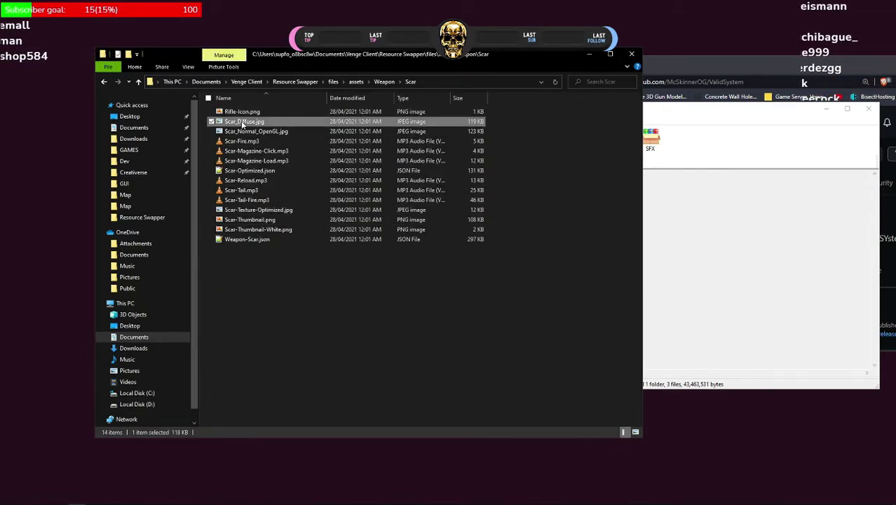
scroll(306, 195, "up", 4, "ctrl")
scroll(306, 195, "up", 3, "ctrl")
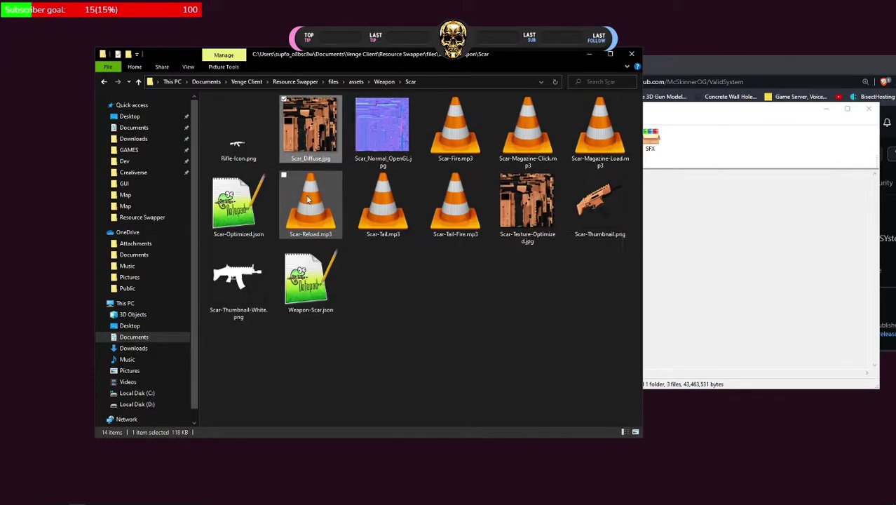
double_click(322, 143)
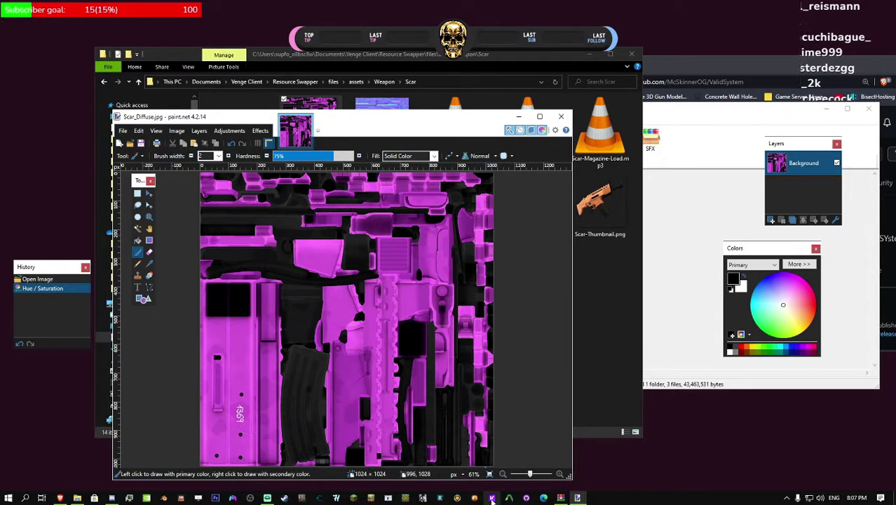
- Launch the Venge client and play a match, moving and firing, to examine the recoloured Scar texture in game
left_click(491, 499)
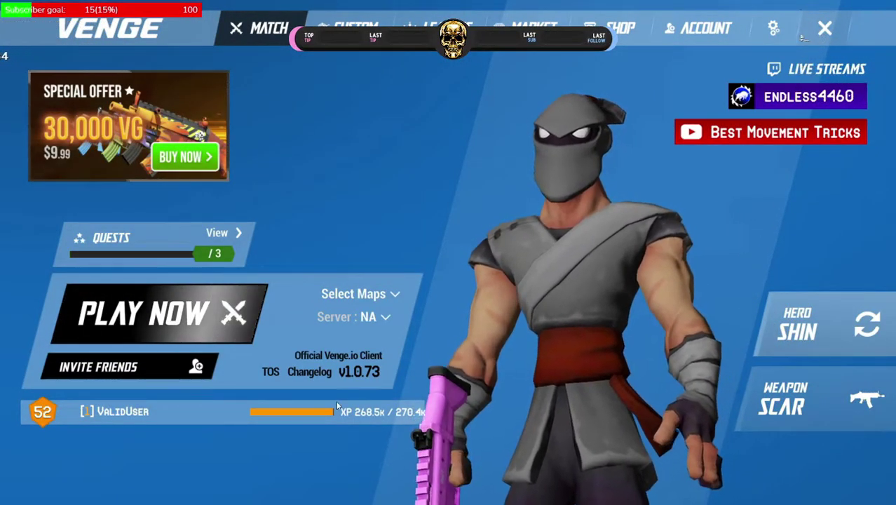
left_click(246, 316)
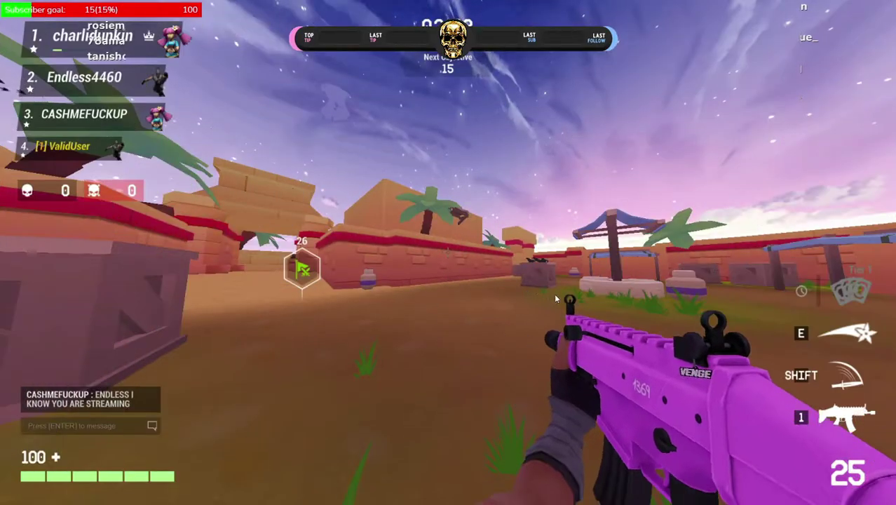
left_click(556, 299)
key("w")
key("space")
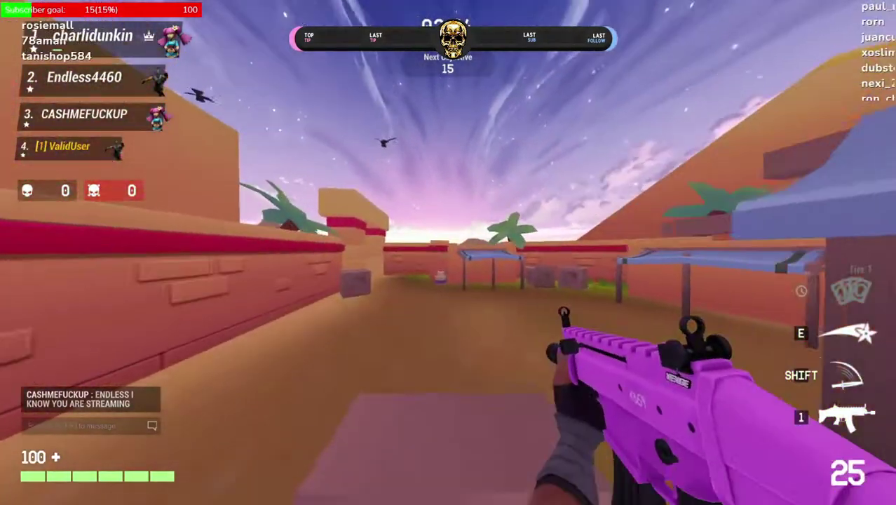
key("space")
key("space")
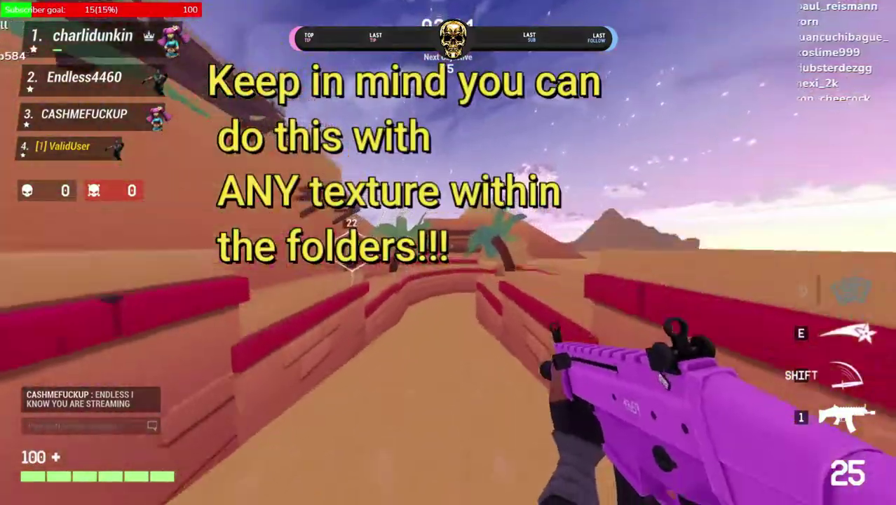
key("space")
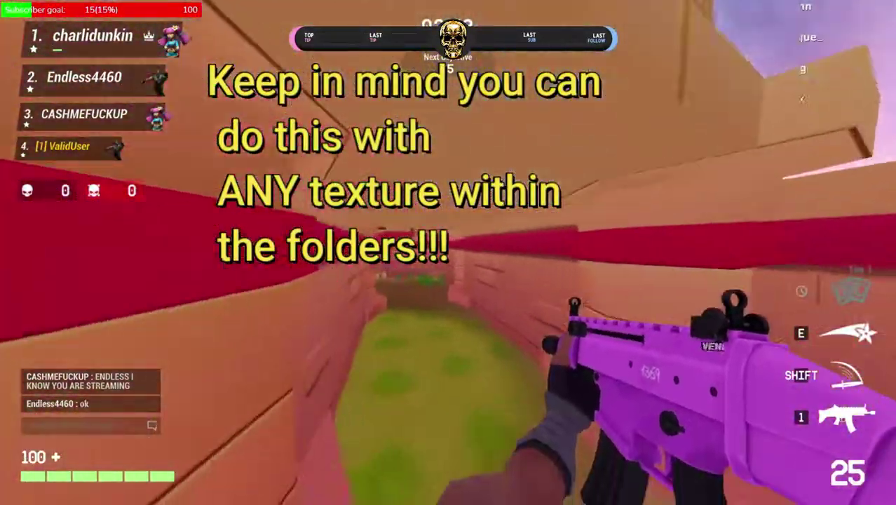
key("space")
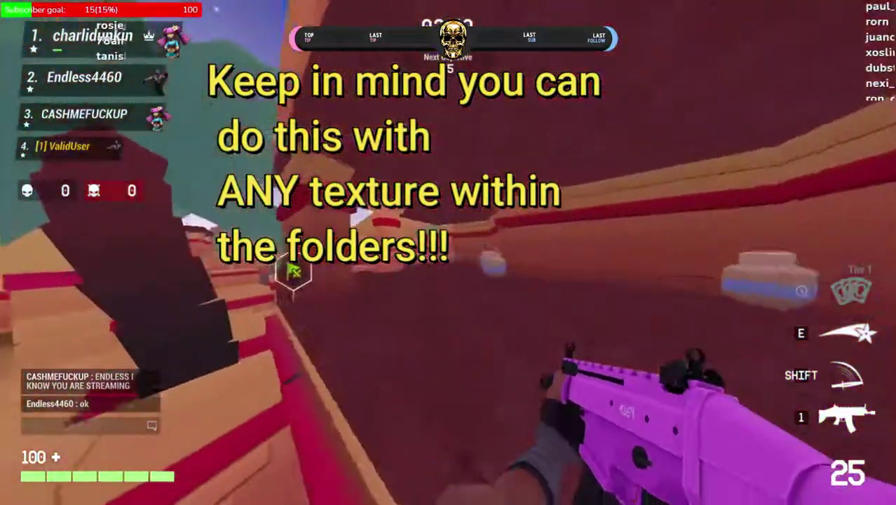
key("space")
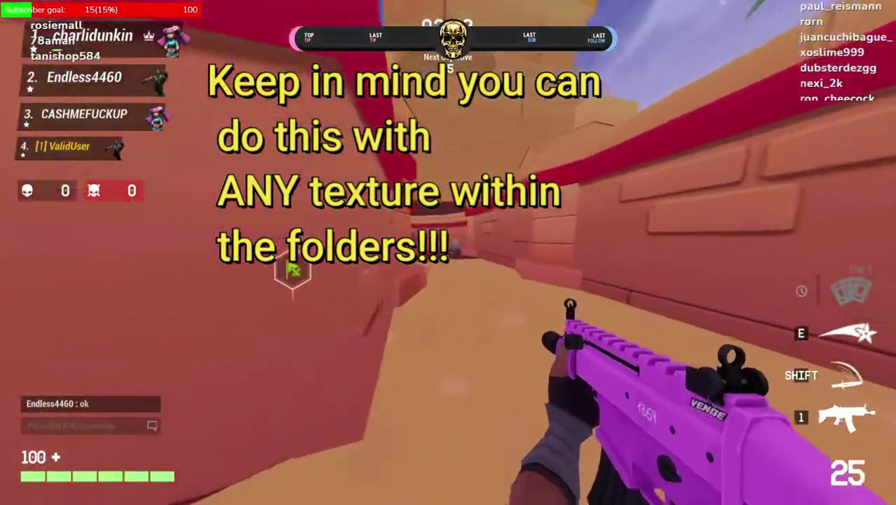
key("w")
left_click(448, 253)
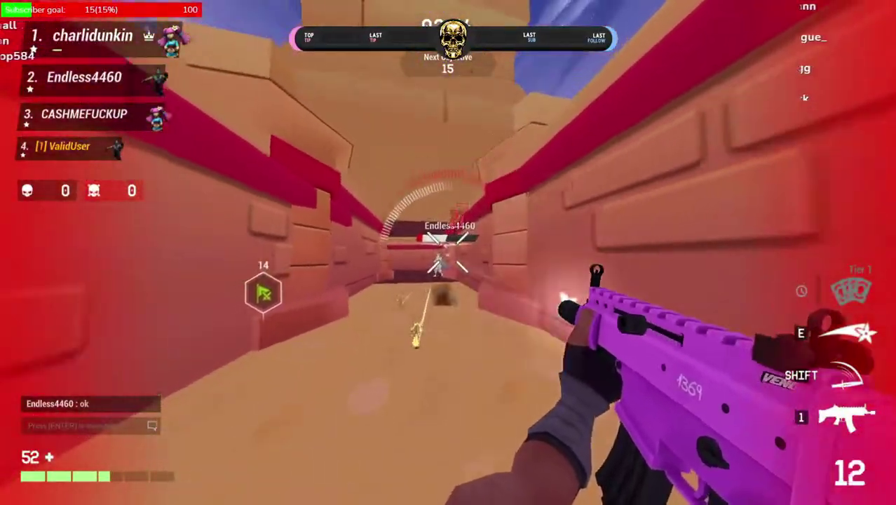
left_click(448, 253)
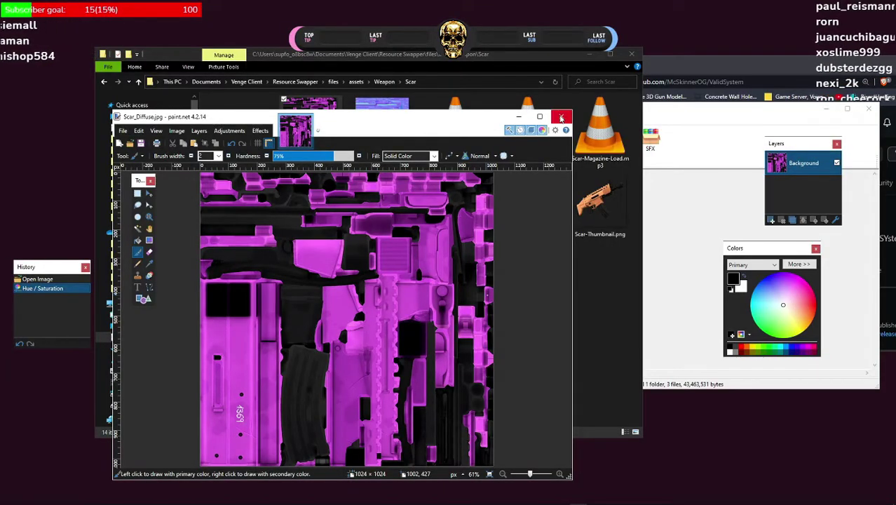
- Uncover the Scar folder window and look over its normal map, thumbnail, icon and Weapon-Scar.json files
left_click_drag(348, 120, 481, 234)
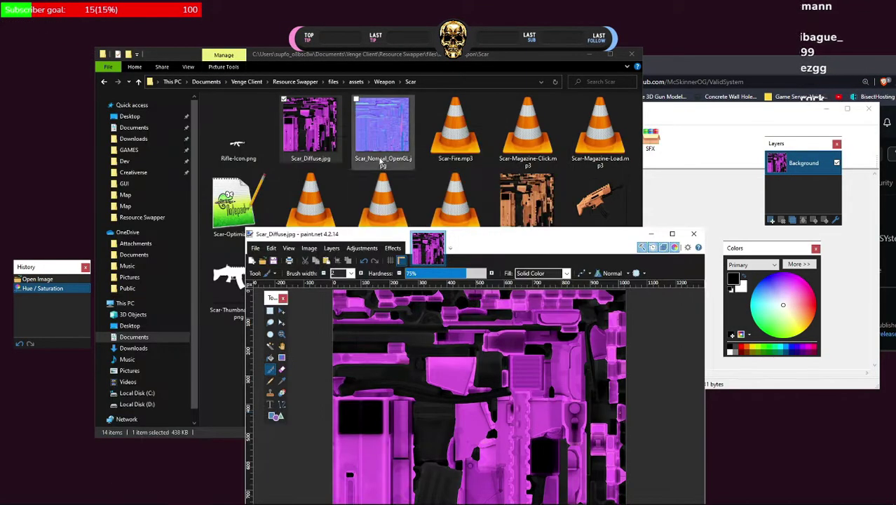
left_click(383, 151)
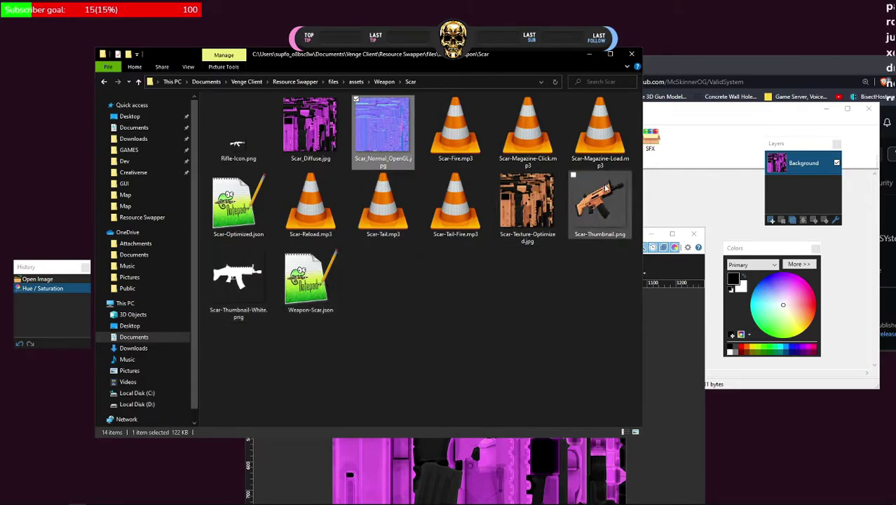
left_click(592, 207)
left_click_drag(609, 286, 610, 186)
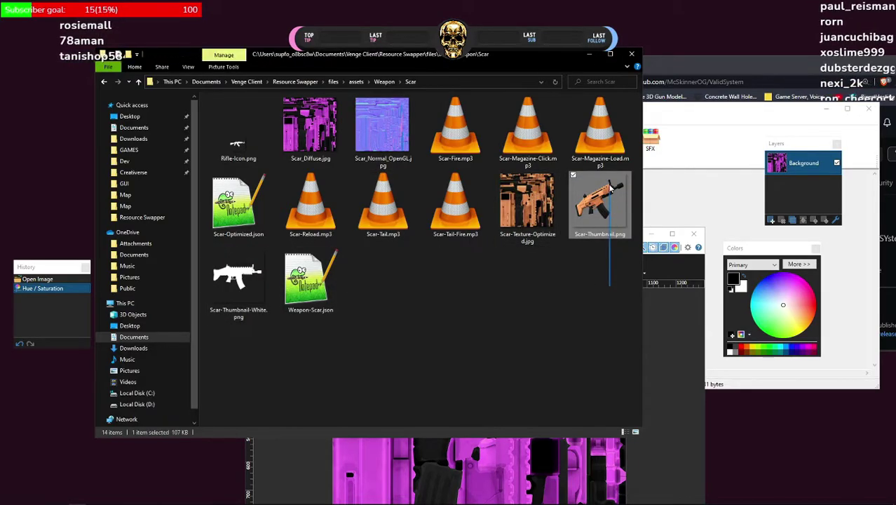
left_click(619, 312)
left_click_drag(532, 318, 229, 123)
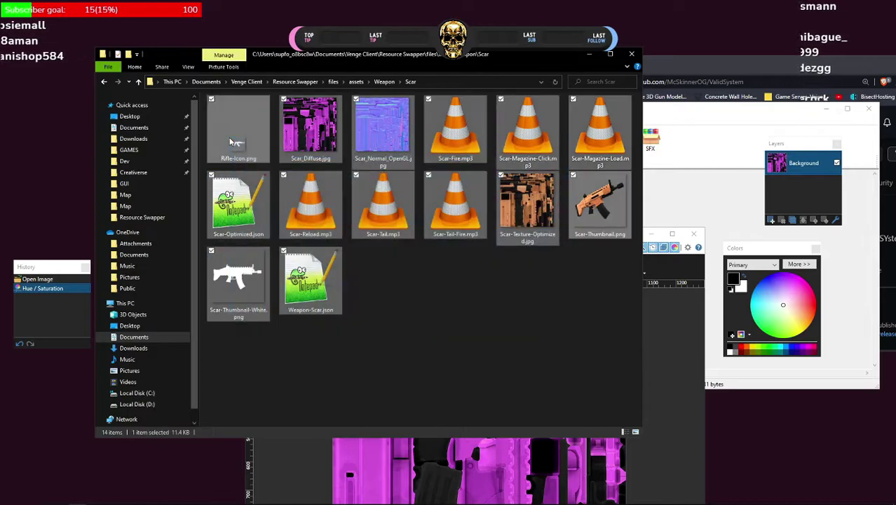
left_click(447, 317)
left_click(314, 294)
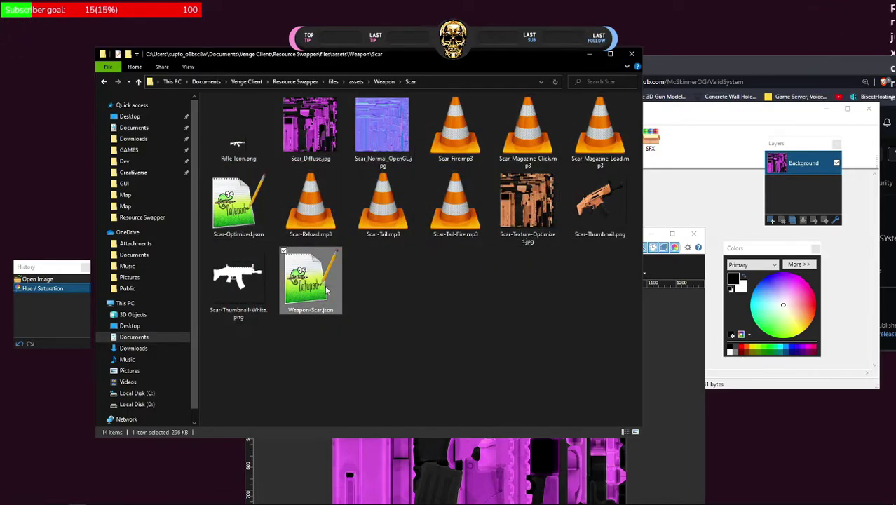
left_click_drag(416, 307, 294, 296)
left_click(437, 297)
left_click_drag(385, 55, 300, 16)
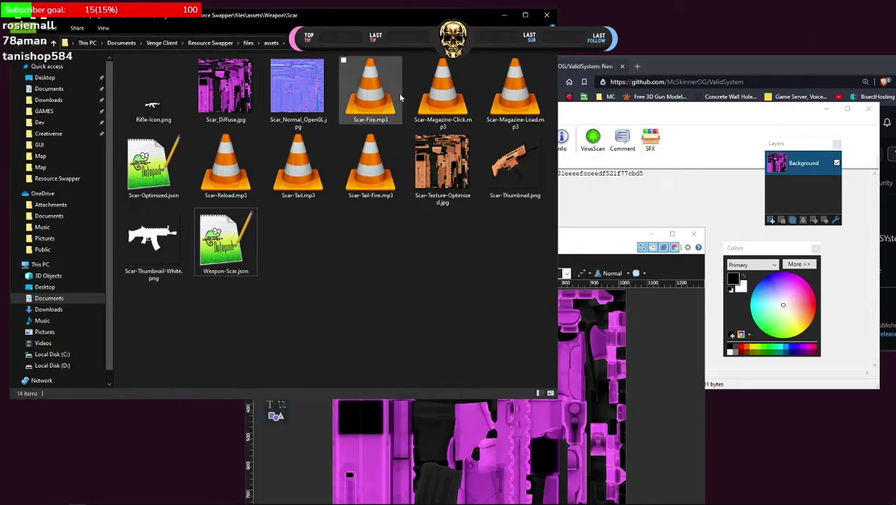